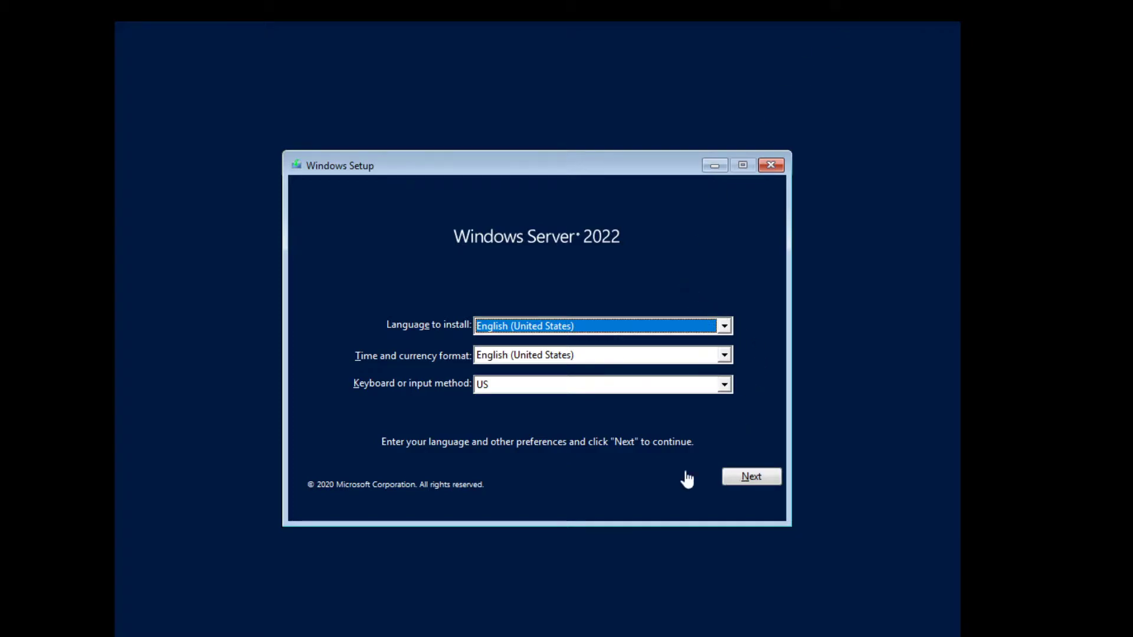
# - Pass the language page and start installing Windows Server without a product key
pyautogui.click(774, 475)
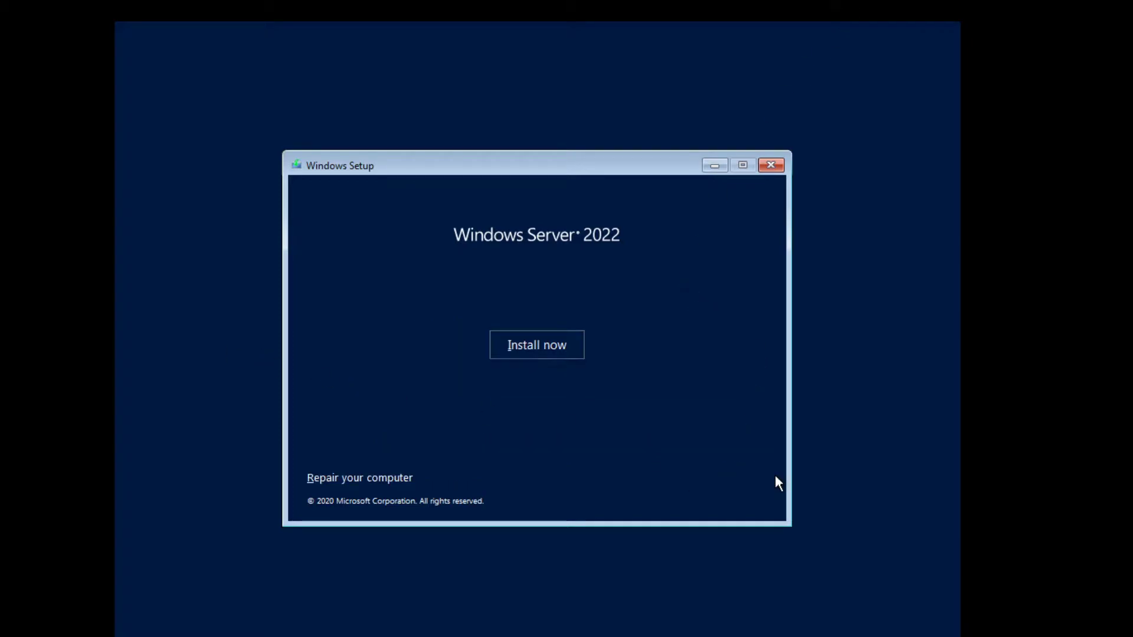
pyautogui.click(550, 353)
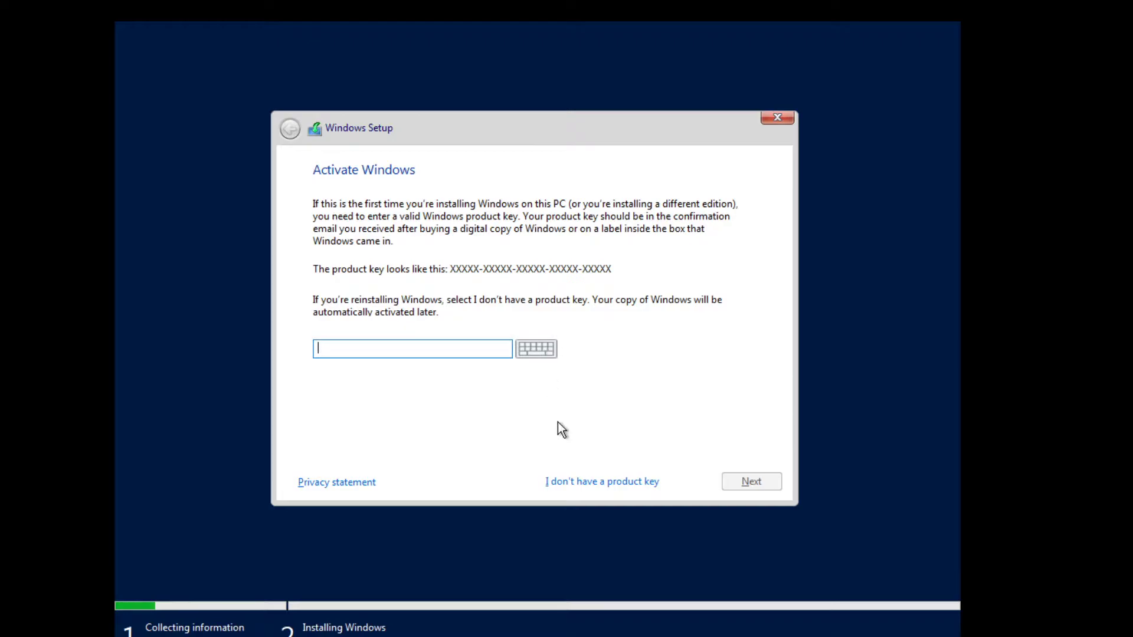
pyautogui.click(576, 481)
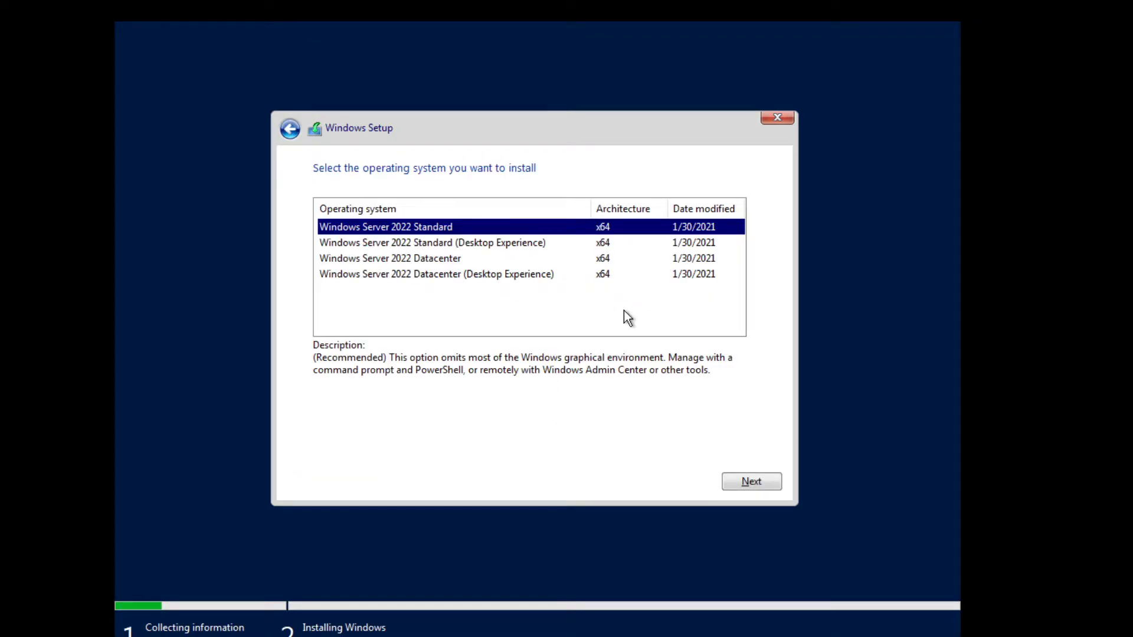
# - Choose Datacenter (Desktop Experience), accept the license terms, pick Custom install, and select Drive 0's unallocated space
pyautogui.click(426, 283)
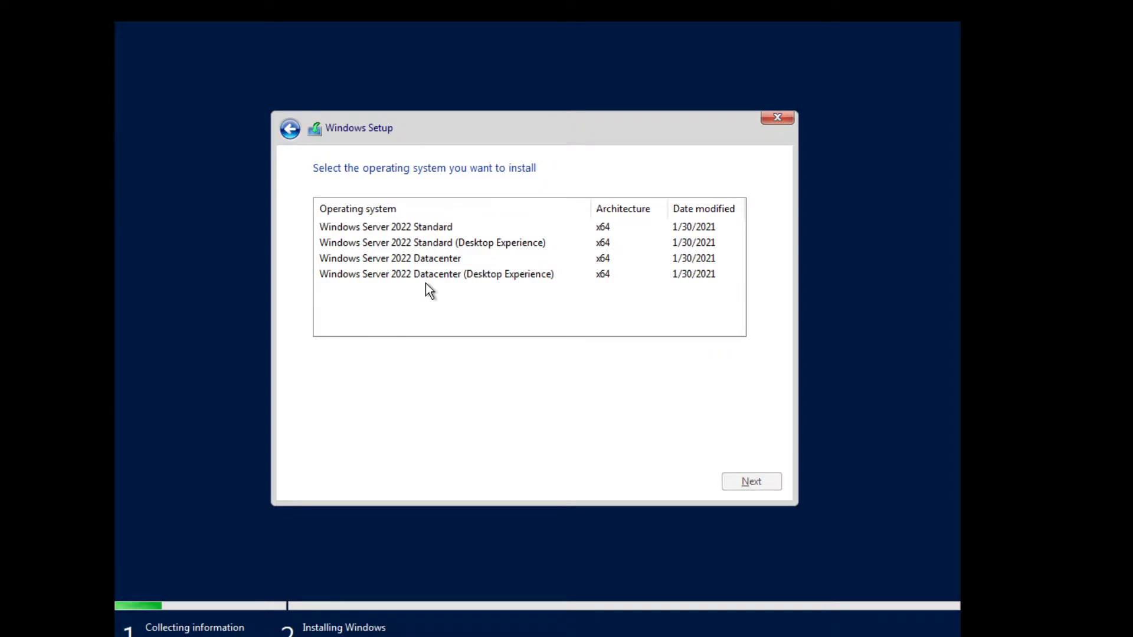
pyautogui.click(437, 277)
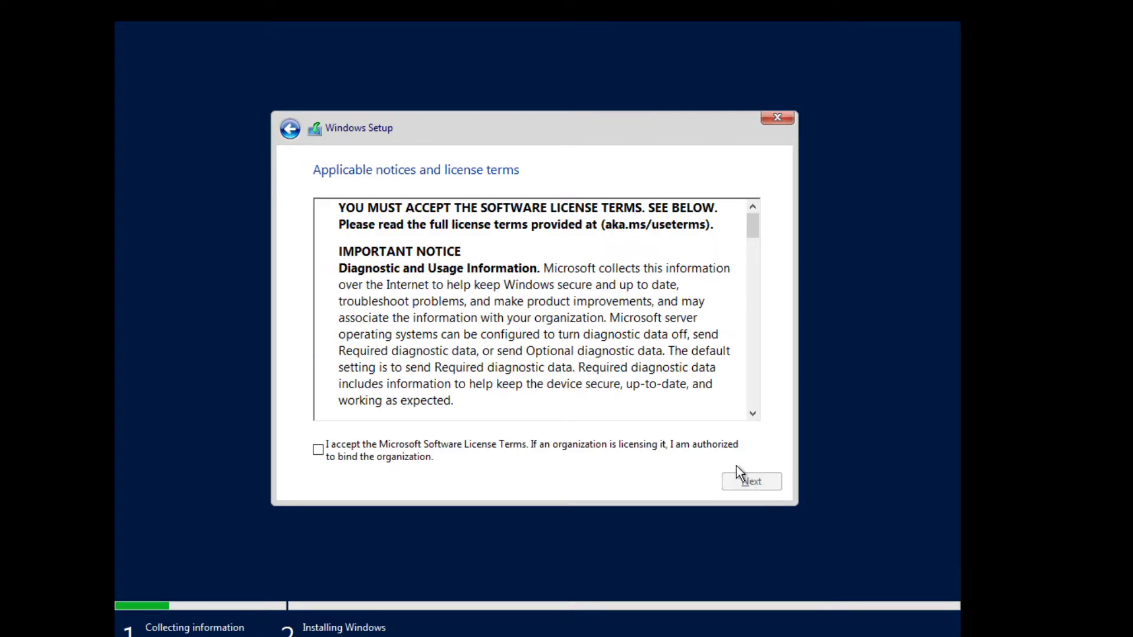
pyautogui.click(439, 444)
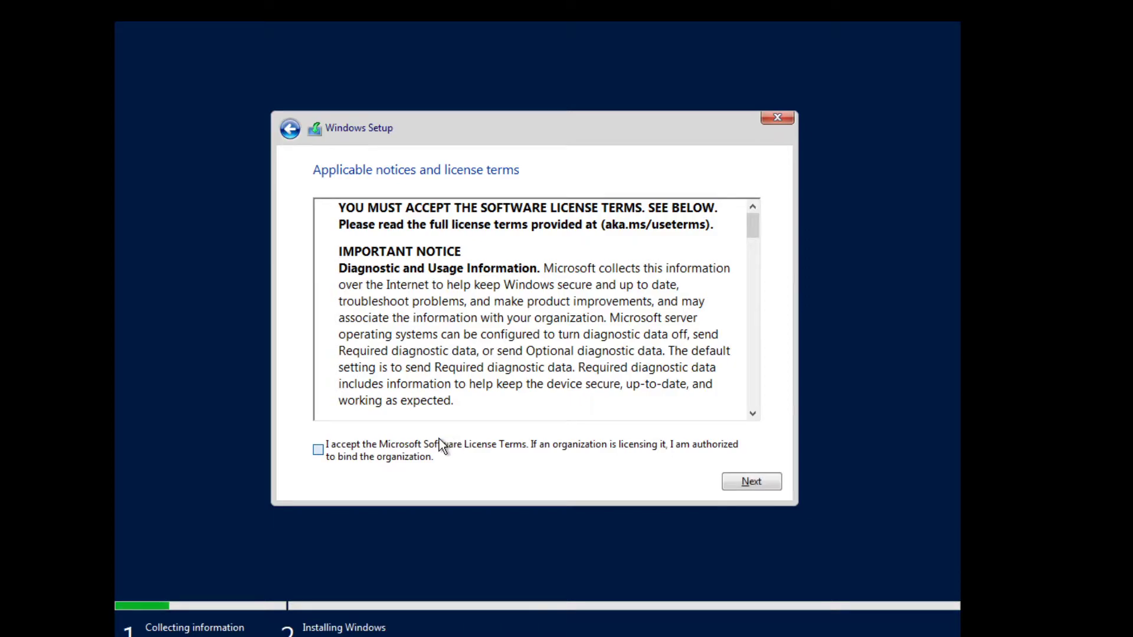
pyautogui.click(731, 481)
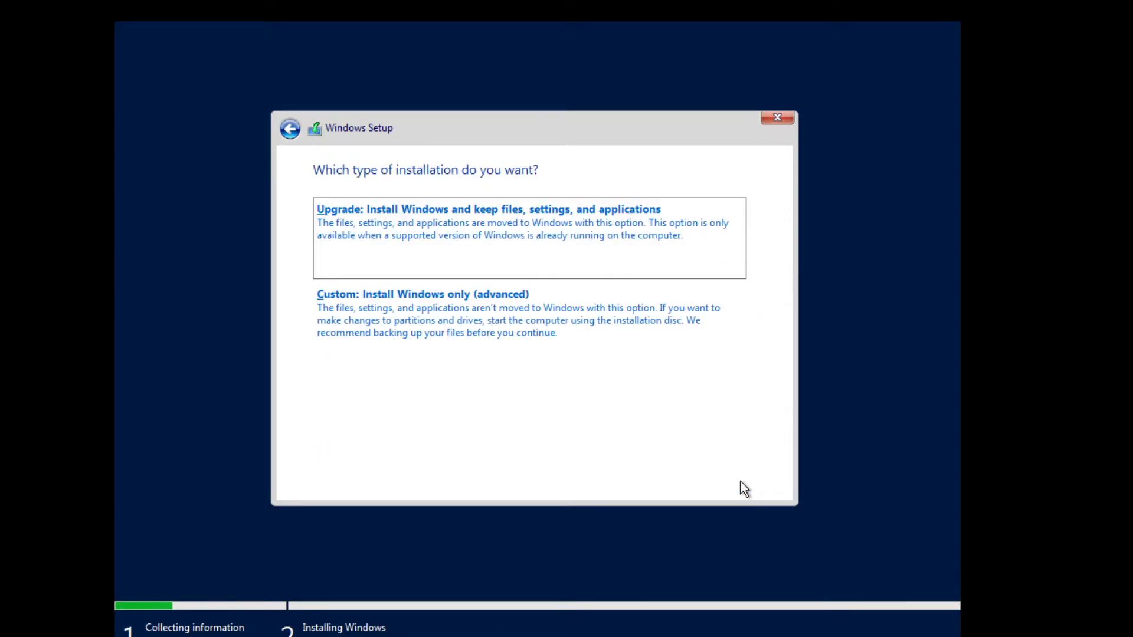
pyautogui.click(500, 338)
pyautogui.click(503, 239)
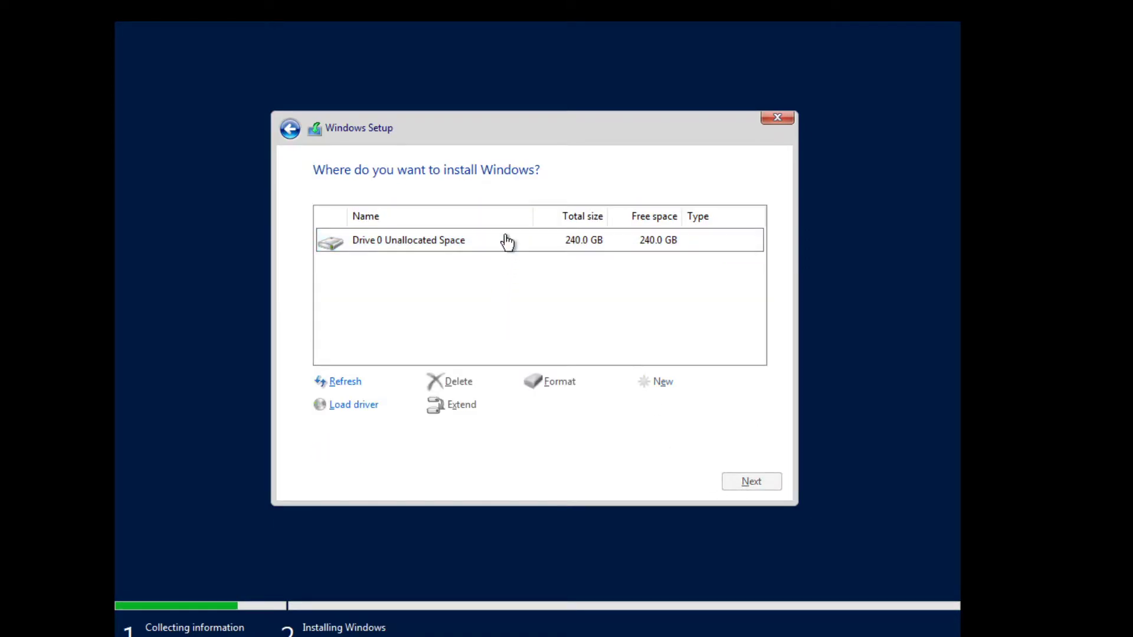
# - Begin installing Windows onto Drive 0's unallocated space
pyautogui.click(762, 489)
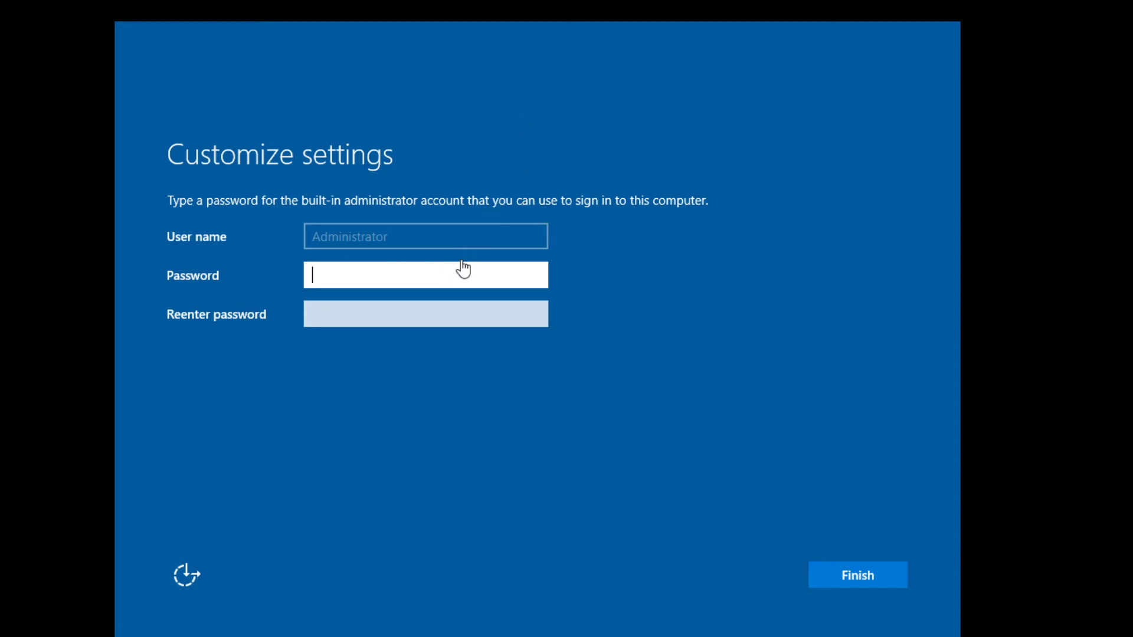
# - Enter the Administrator password and re-enter it to confirm, correcting a mistyped confirmation
pyautogui.write('Password123!')
pyautogui.click(416, 310)
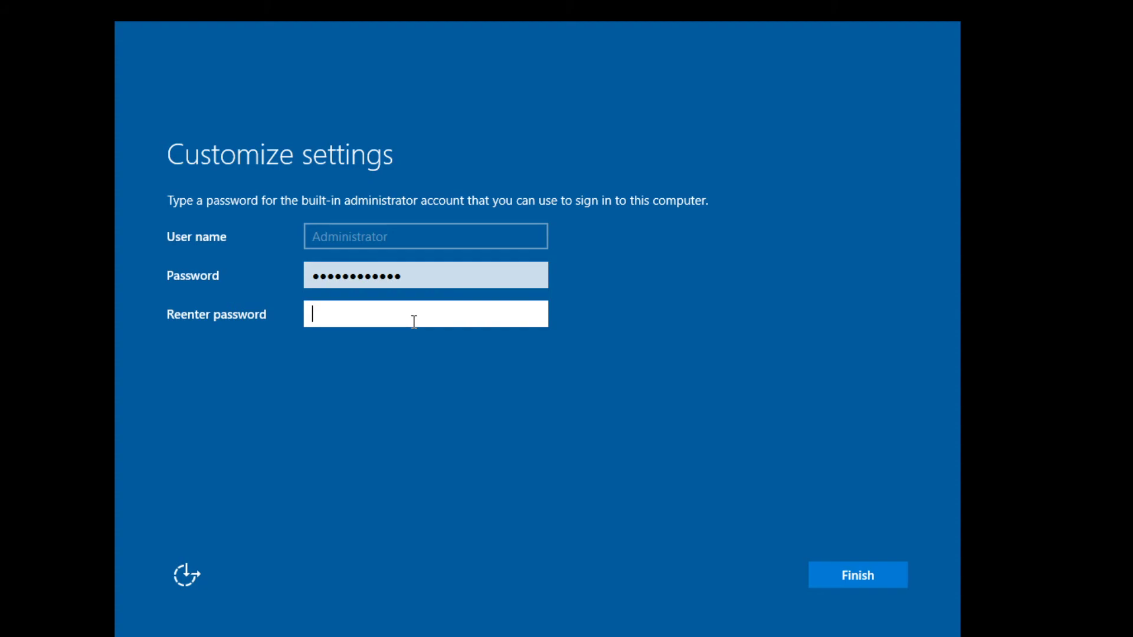
pyautogui.write('Passwor')
pyautogui.press('BackSpace')
pyautogui.press('BackSpace')
pyautogui.press('BackSpace')
pyautogui.press('BackSpace')
pyautogui.press('BackSpace')
pyautogui.press('BackSpace')
pyautogui.press('BackSpace')
pyautogui.write('Password123!')
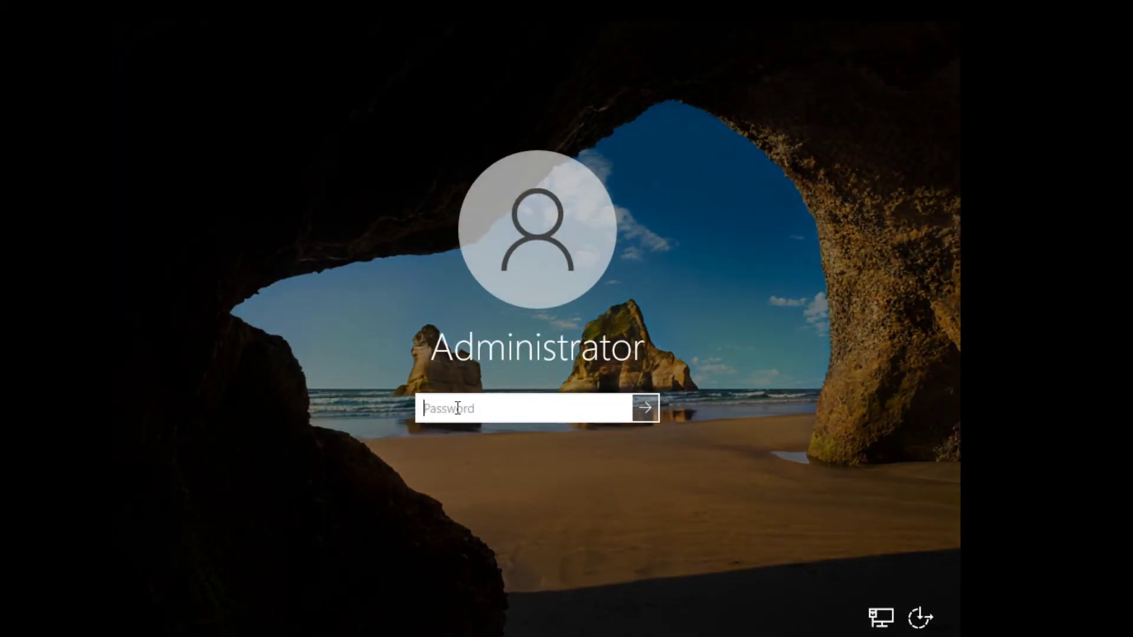
# - Sign in as Administrator with the account password, fixing typing mistakes before submitting
pyautogui.write('abc')
pyautogui.press('BackSpace')
pyautogui.press('BackSpace')
pyautogui.press('BackSpace')
pyautogui.write('abcdefghijklmn')
pyautogui.press('BackSpace')
pyautogui.press('BackSpace')
pyautogui.press('BackSpace')
pyautogui.press('BackSpace')
pyautogui.press('BackSpace')
pyautogui.press('BackSpace')
pyautogui.press('BackSpace')
pyautogui.press('BackSpace')
pyautogui.press('BackSpace')
pyautogui.press('BackSpace')
pyautogui.press('BackSpace')
pyautogui.press('BackSpace')
pyautogui.press('BackSpace')
pyautogui.press('BackSpace')
pyautogui.write('abcdefghijklm')
pyautogui.press('Return')
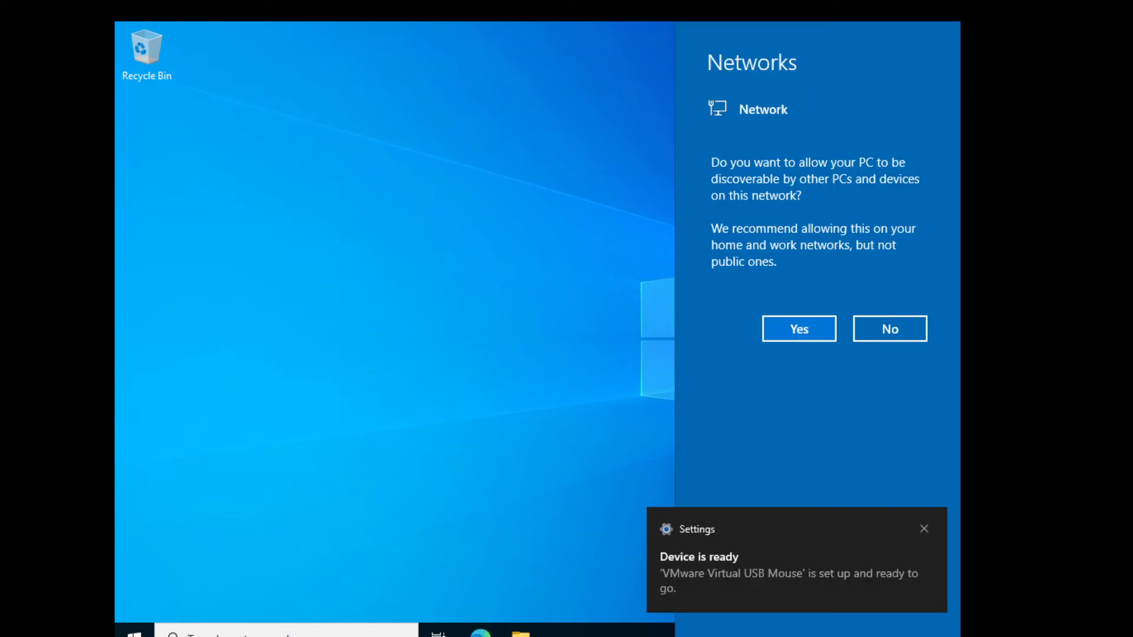
# - Allow the PC to be discoverable on this network
pyautogui.click(792, 329)
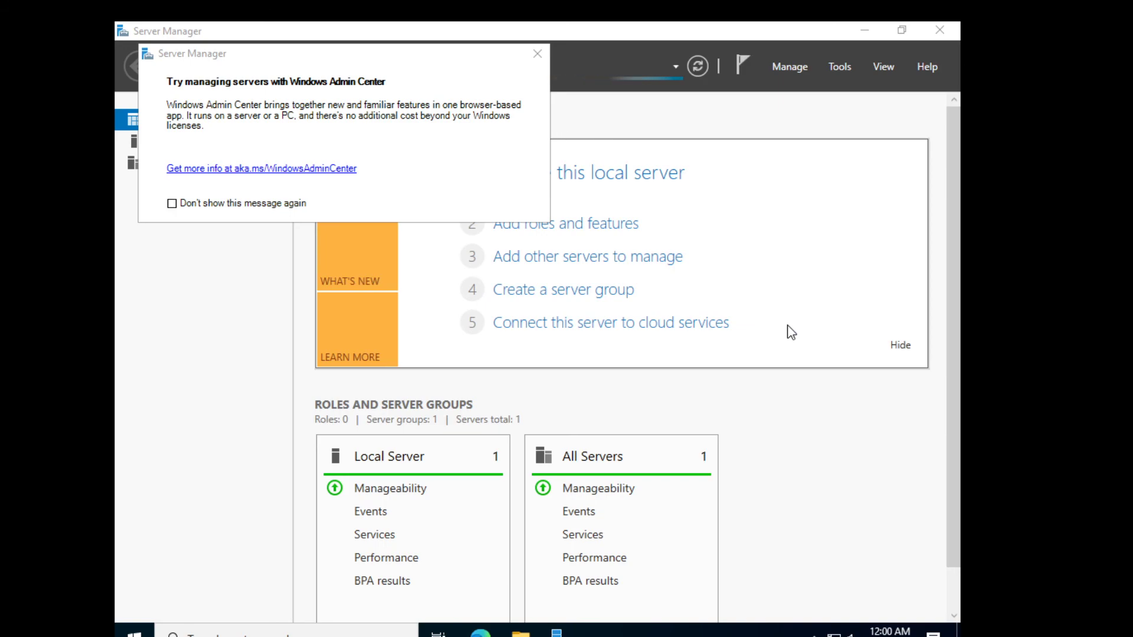
# - Close the Windows Admin Center message, minimize Server Manager, and drag across the desktop
pyautogui.click(538, 53)
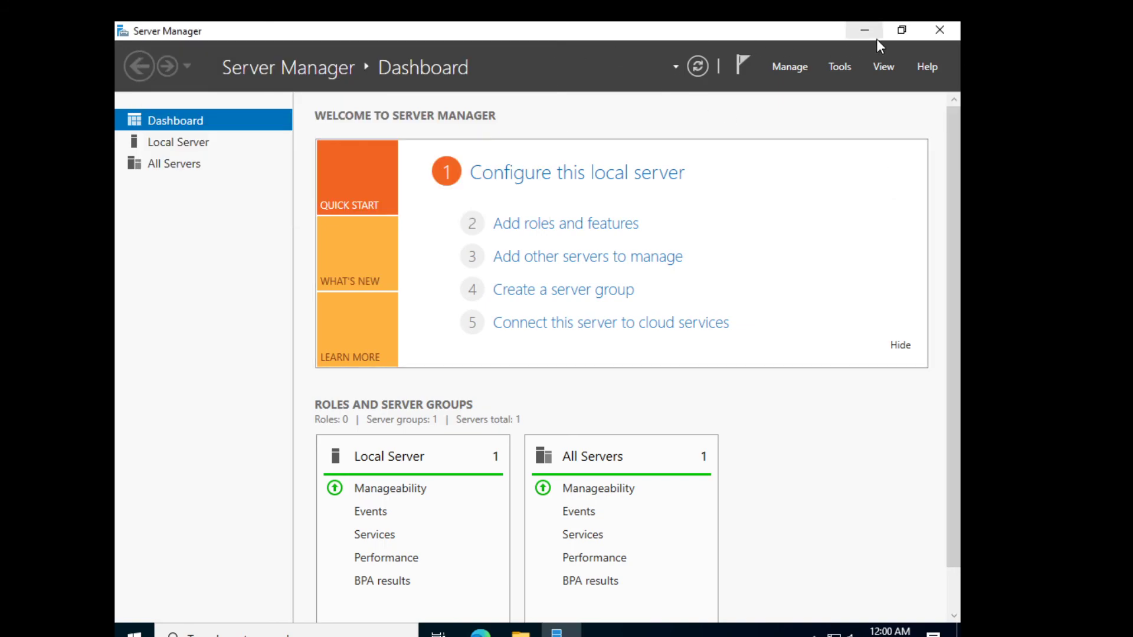
pyautogui.click(865, 30)
pyautogui.moveTo(696, 139); pyautogui.dragTo(562, 342)
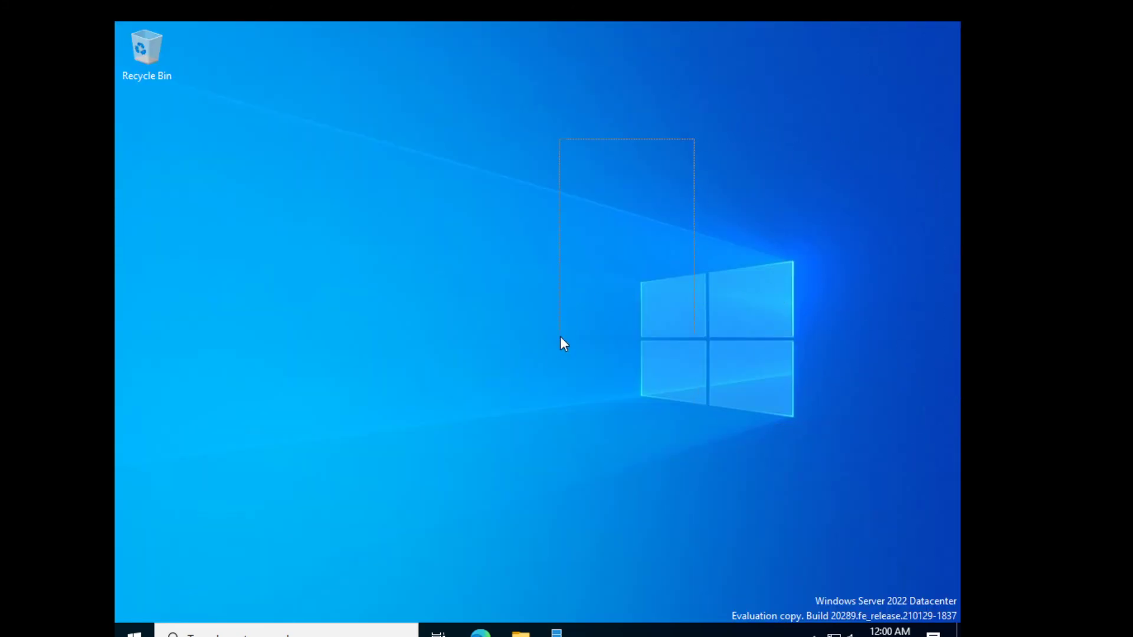
pyautogui.moveTo(294, 150); pyautogui.dragTo(338, 381)
pyautogui.moveTo(366, 222); pyautogui.dragTo(756, 317)
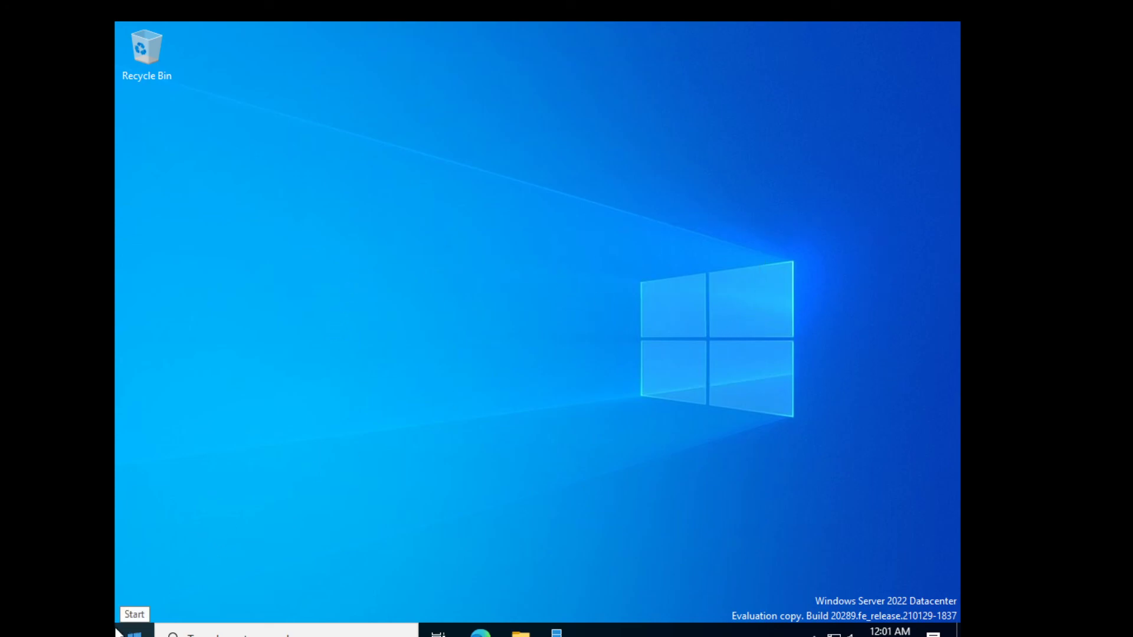